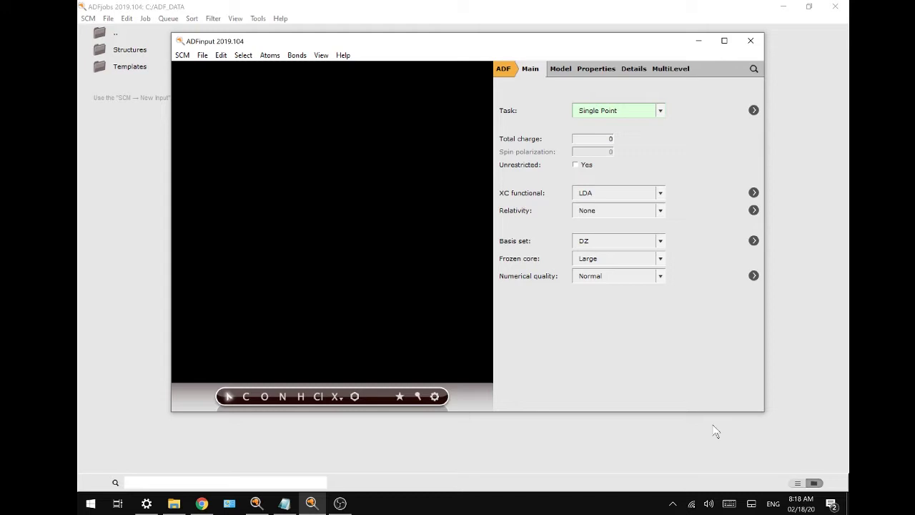
Change the calculation engine from ADF to DFTB.
click(502, 73)
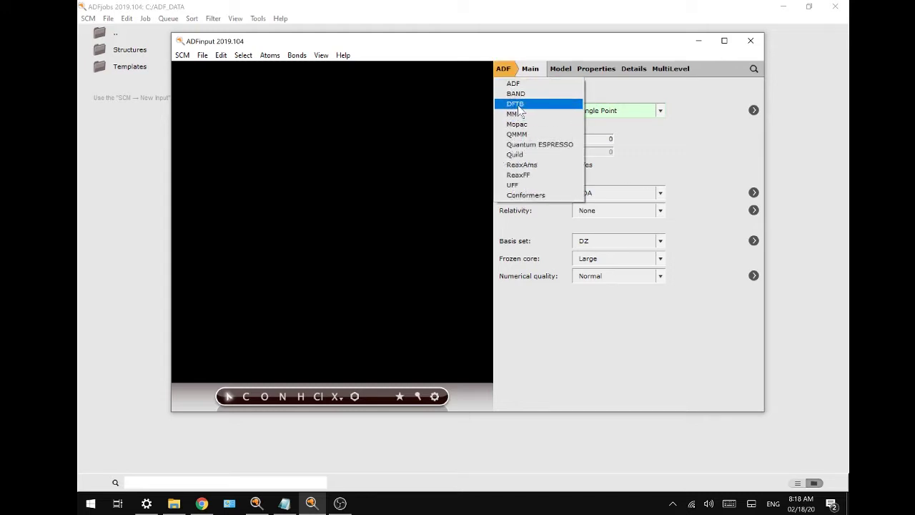
key(Escape)
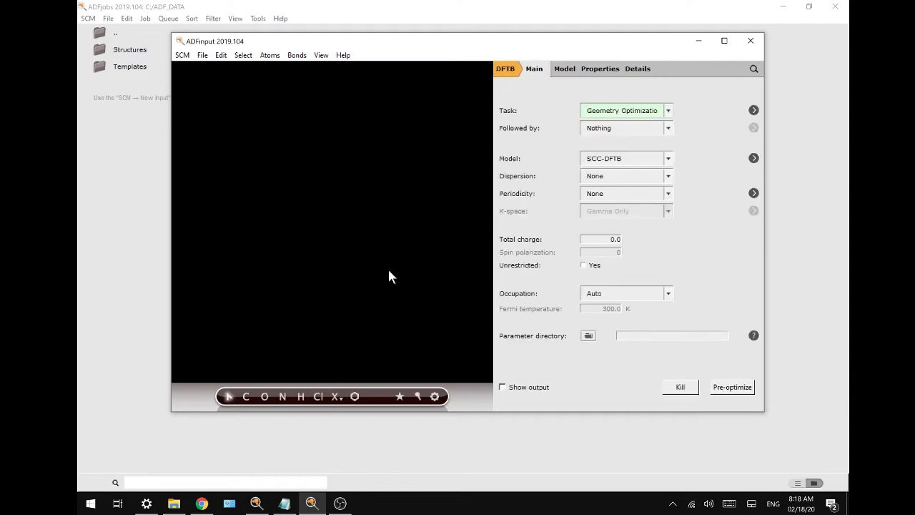
click(356, 398)
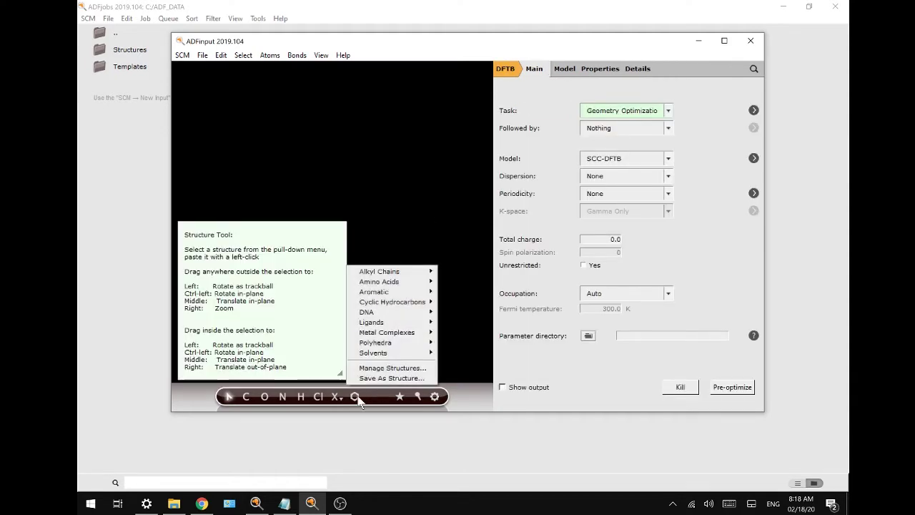
Insert Acetic Acid from the Solvents structure library into the empty viewer.
mouse_move(374, 355)
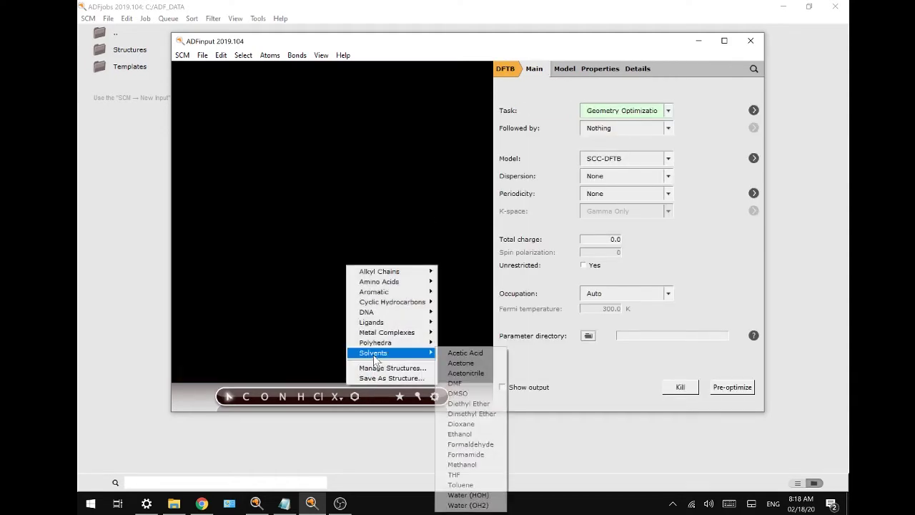
click(461, 352)
click(335, 251)
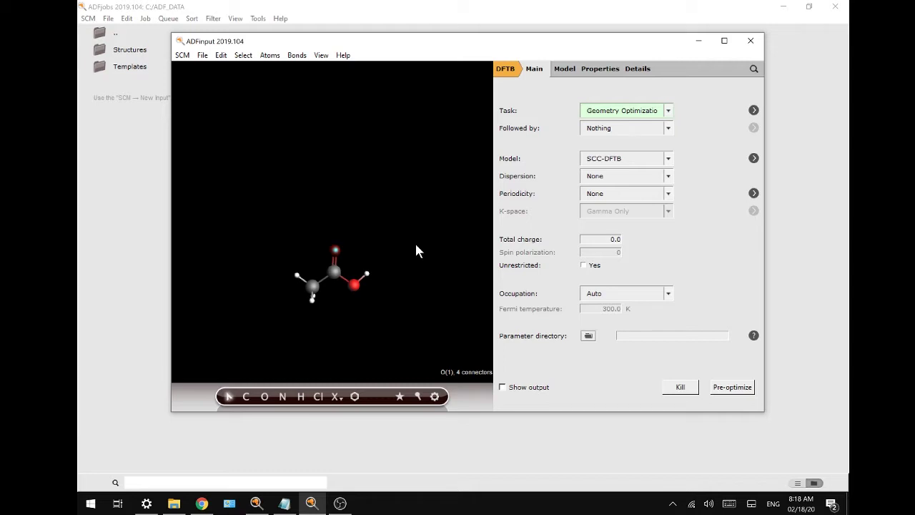
Switch the model from SCC-DFTB to DFTB3 and choose the DFTB.org/3ob-3-1 parameters.
click(600, 159)
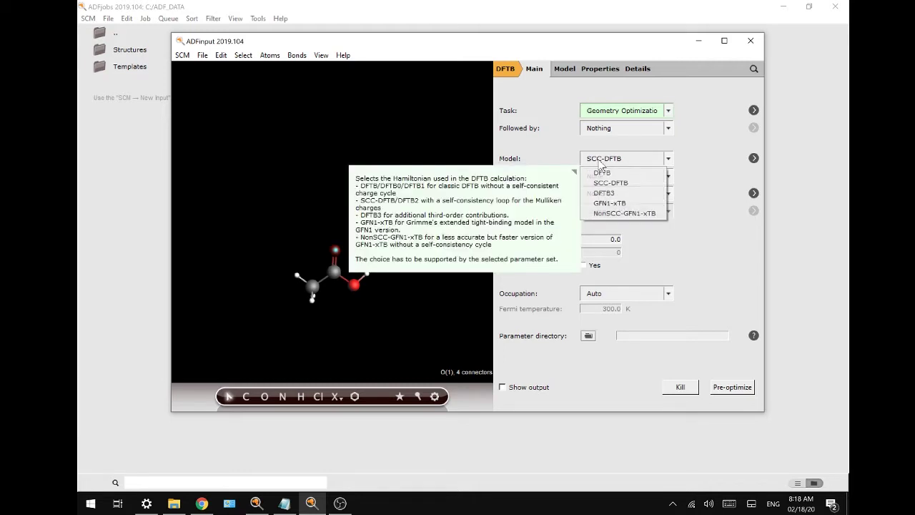
click(610, 196)
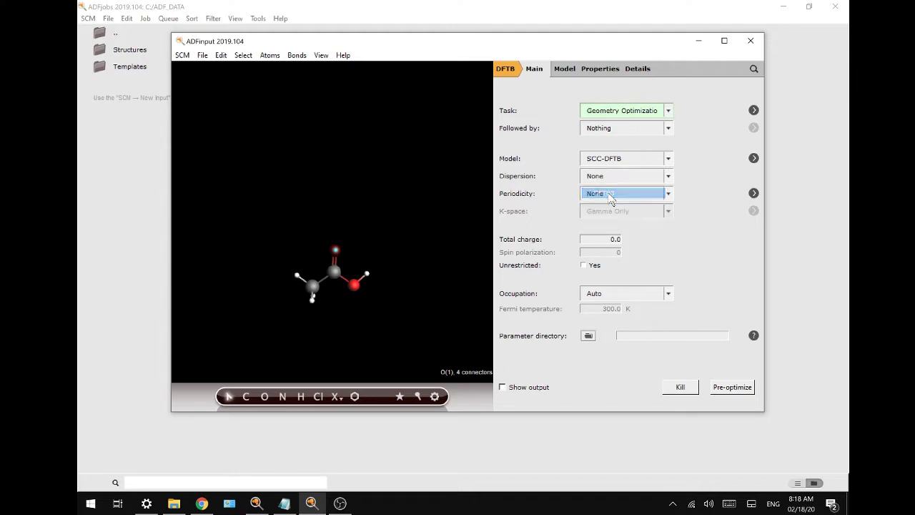
click(588, 335)
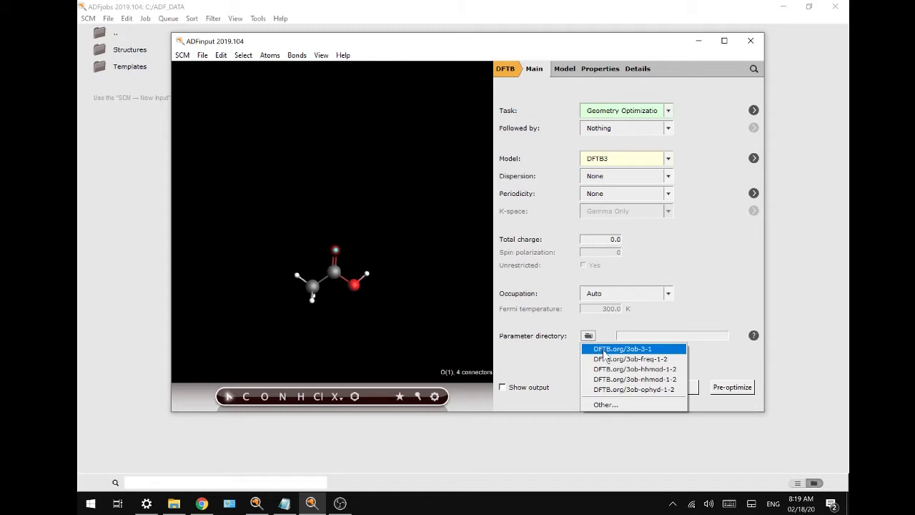
click(604, 349)
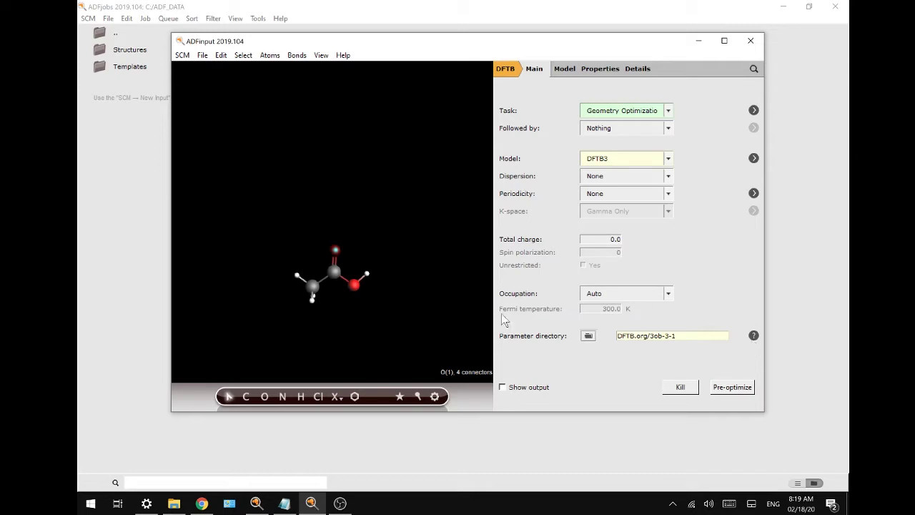
Run the acetic acid job saved as AcOH and reload its optimized coordinates.
click(202, 55)
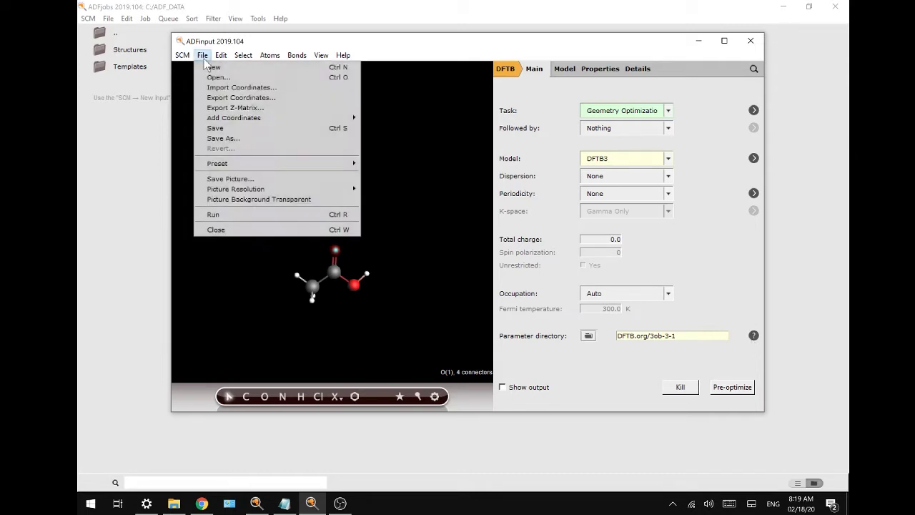
click(234, 214)
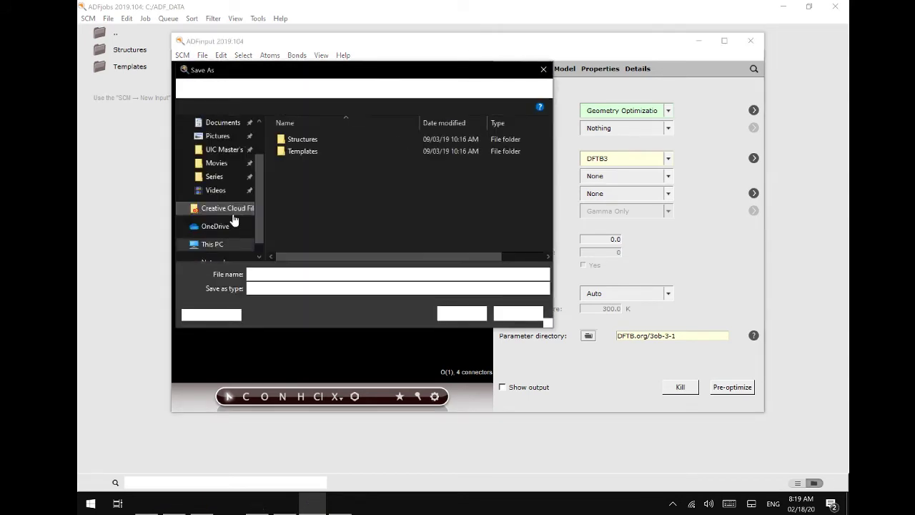
text(AcO)
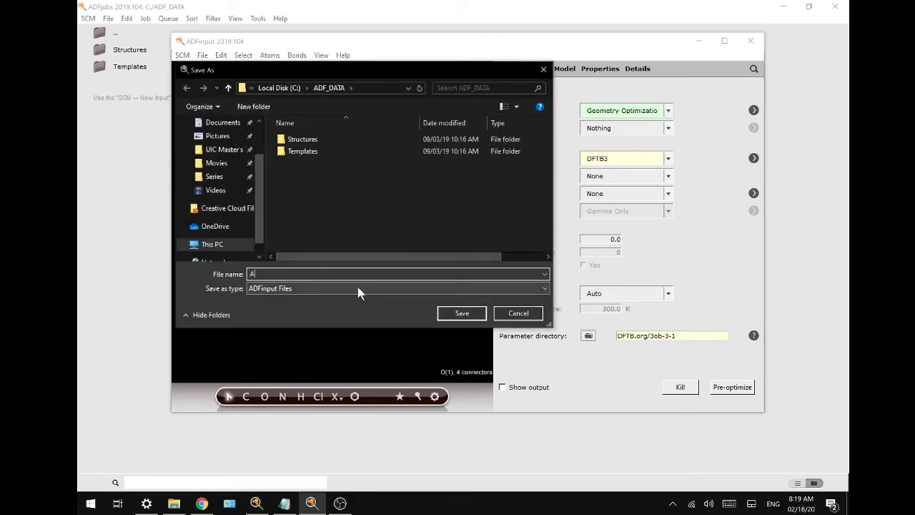
text(H)
key(Return)
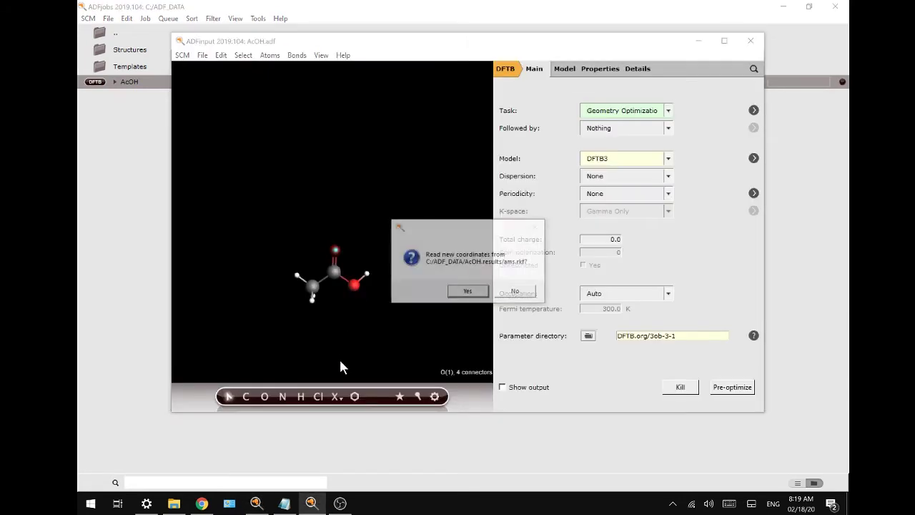
click(468, 293)
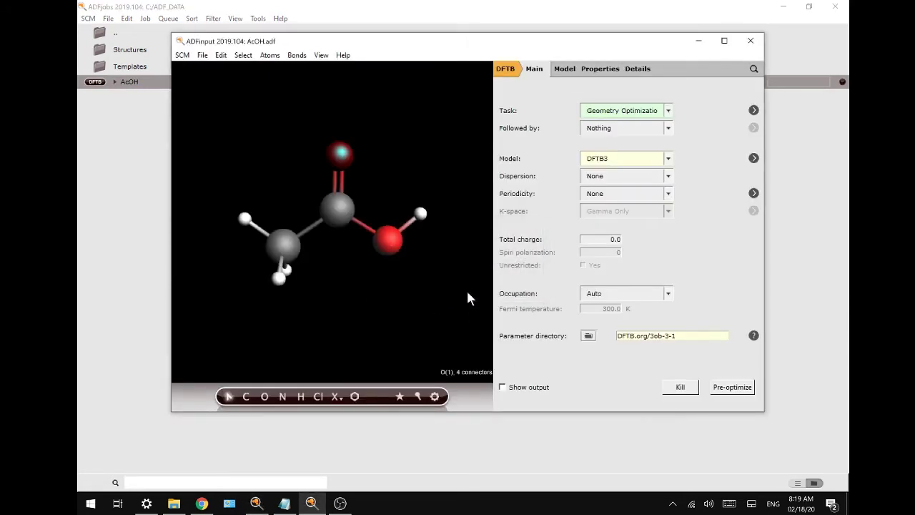
Open the AcOH output and copy its final energy, -11.57556449 hartree.
click(183, 55)
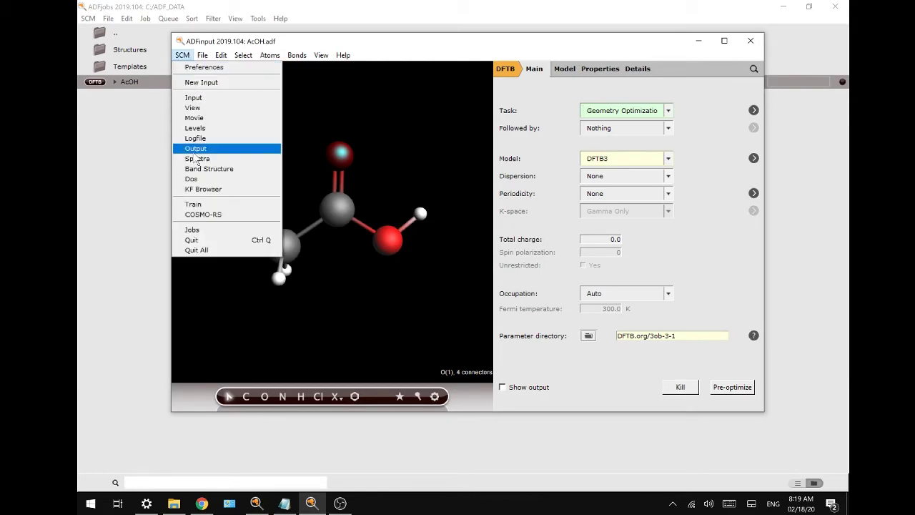
click(193, 149)
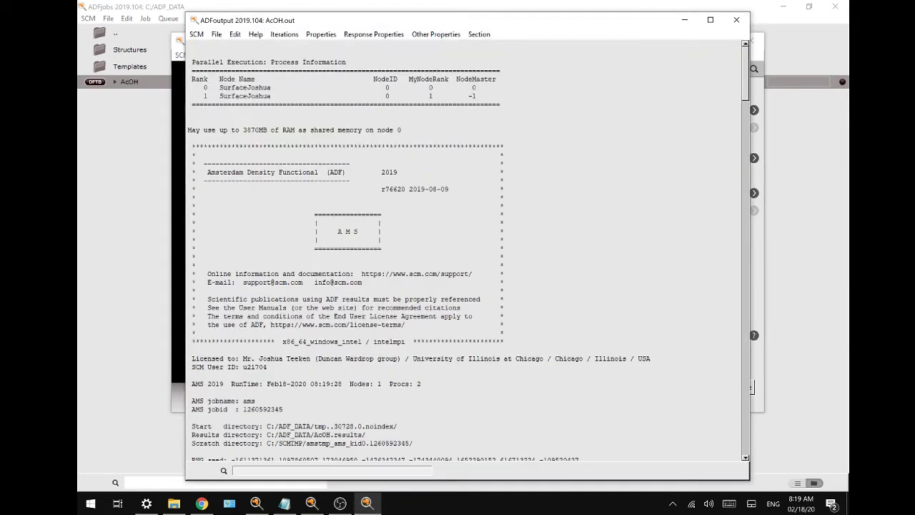
drag(745, 71, 756, 368)
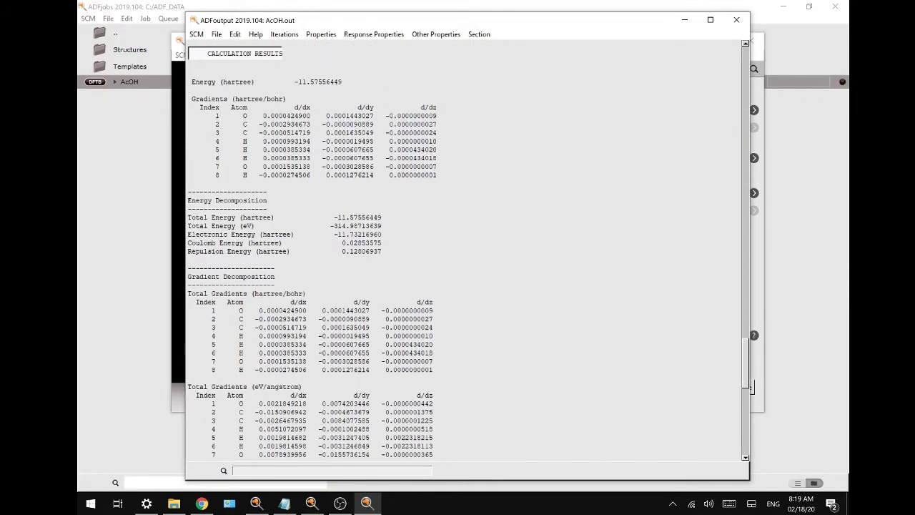
drag(295, 81, 326, 81)
key(ctrl+c)
Paste the AcOH energy -11.5755 after 'Energy (hartree) AcOH =' in Notepad.
click(283, 503)
click(644, 32)
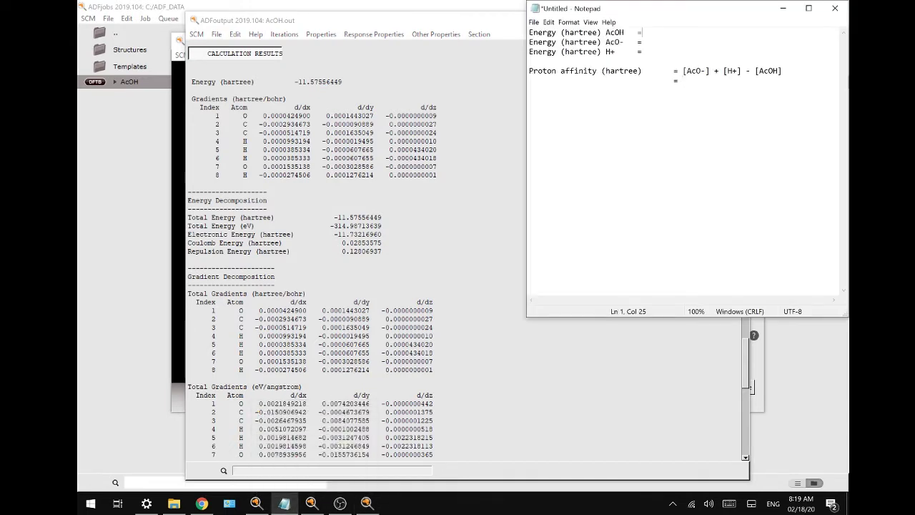
key(ctrl+v)
Close the AcOH output and delete the acidic OH hydrogen to leave acetate.
click(395, 27)
click(738, 20)
key(Delete)
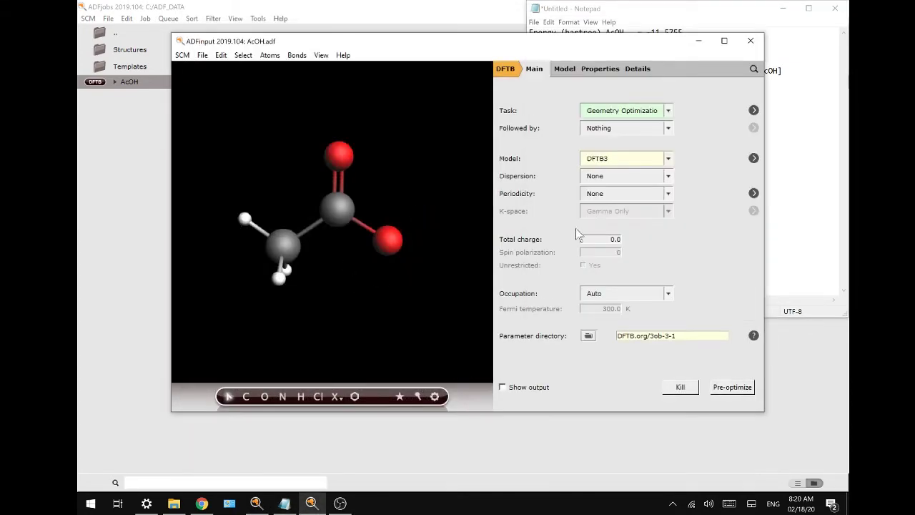
Set the acetate's total charge to -1, save it as AcO-, and run it.
double_click(615, 239)
text(-1)
click(183, 55)
mouse_move(202, 55)
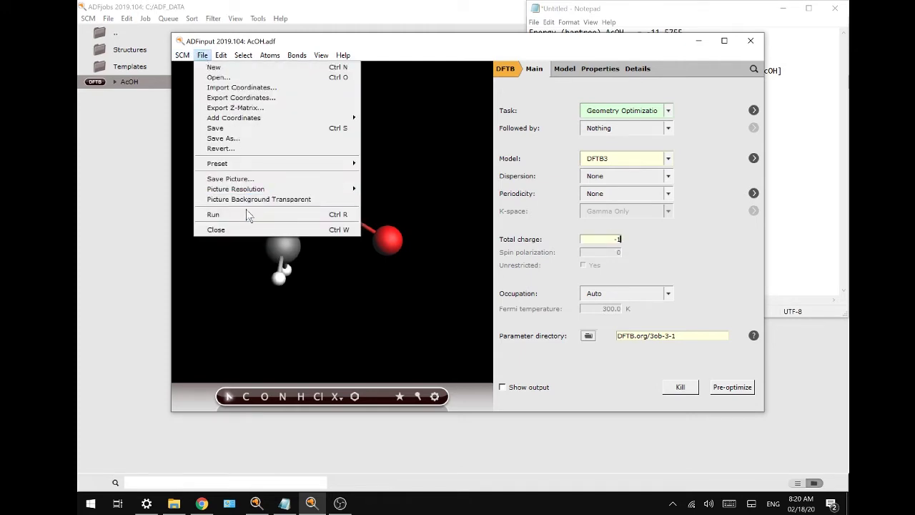
click(237, 138)
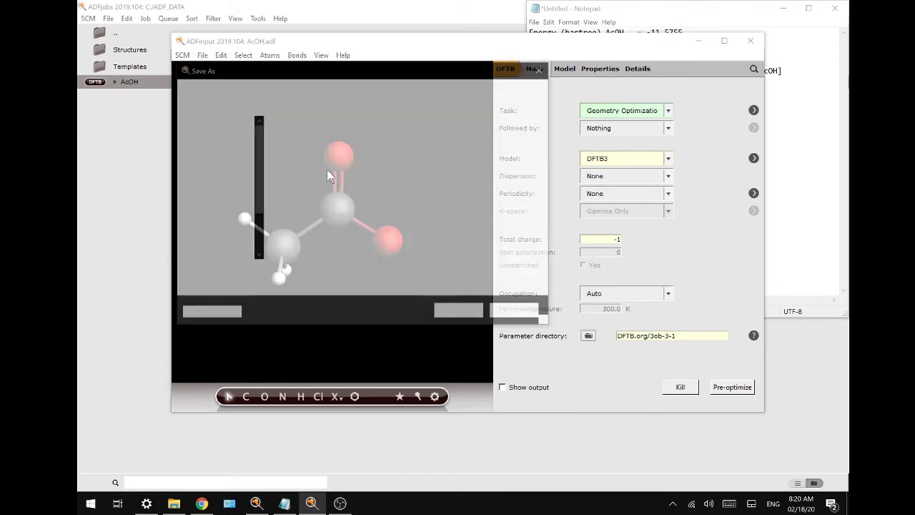
text(AcO-)
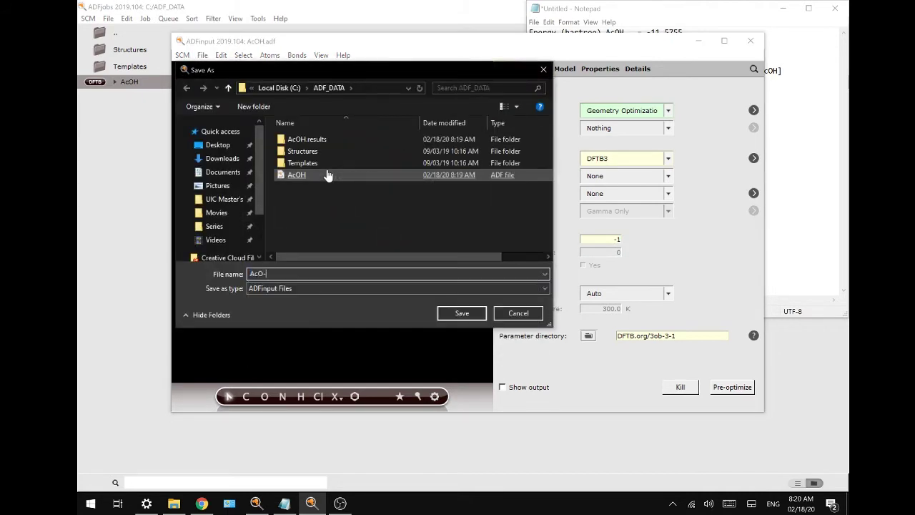
key(Return)
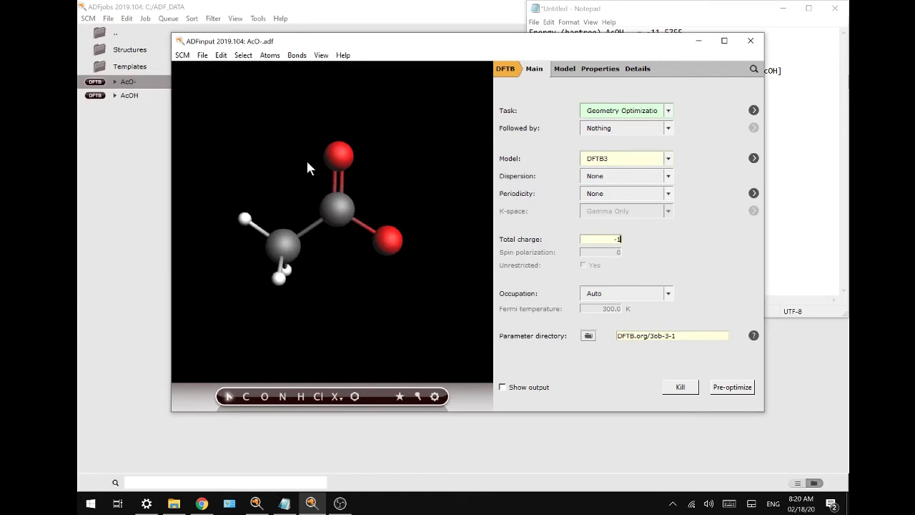
click(202, 56)
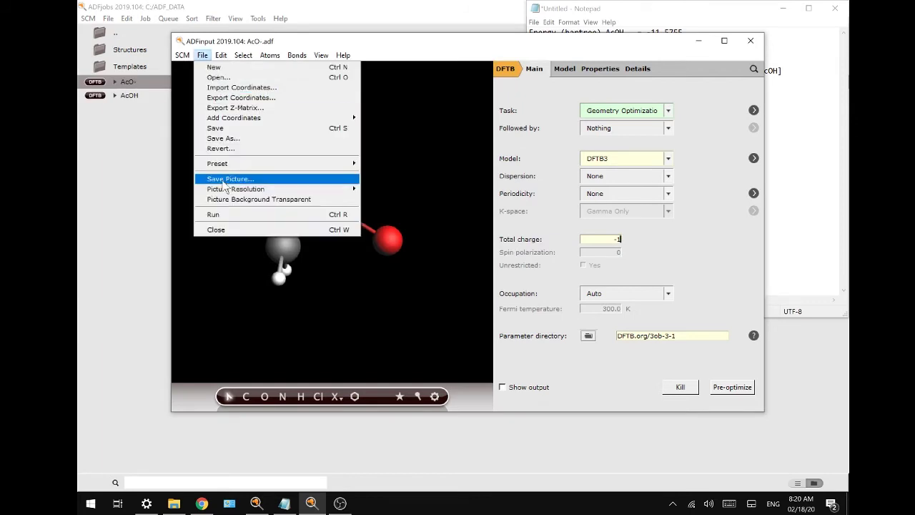
click(230, 216)
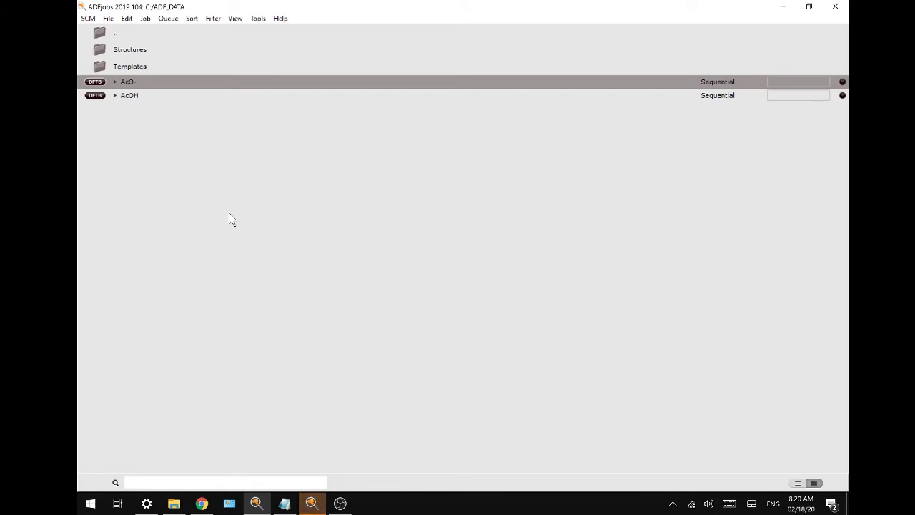
Open the finished AcO- job from the ADFjobs list.
click(312, 503)
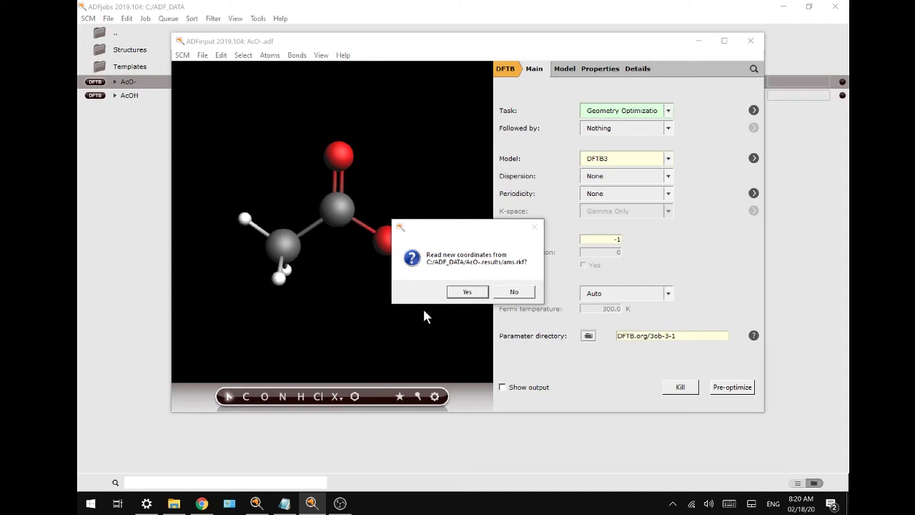
Load the optimized acetate geometry and copy its final energy, -11.24581724 hartree, from the output.
click(466, 293)
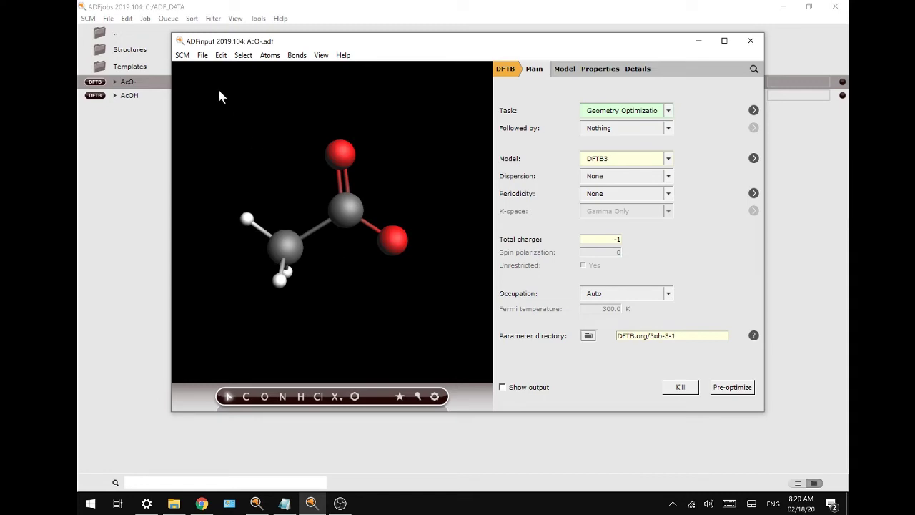
click(182, 57)
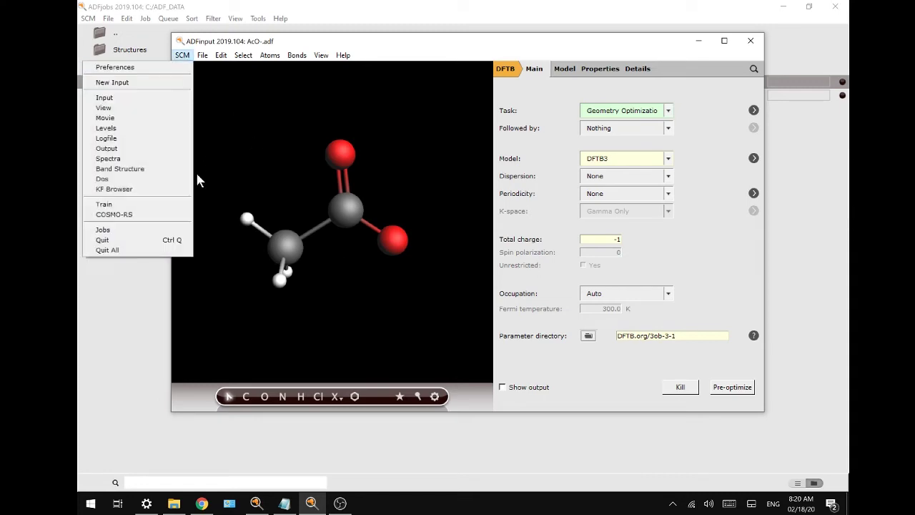
click(143, 148)
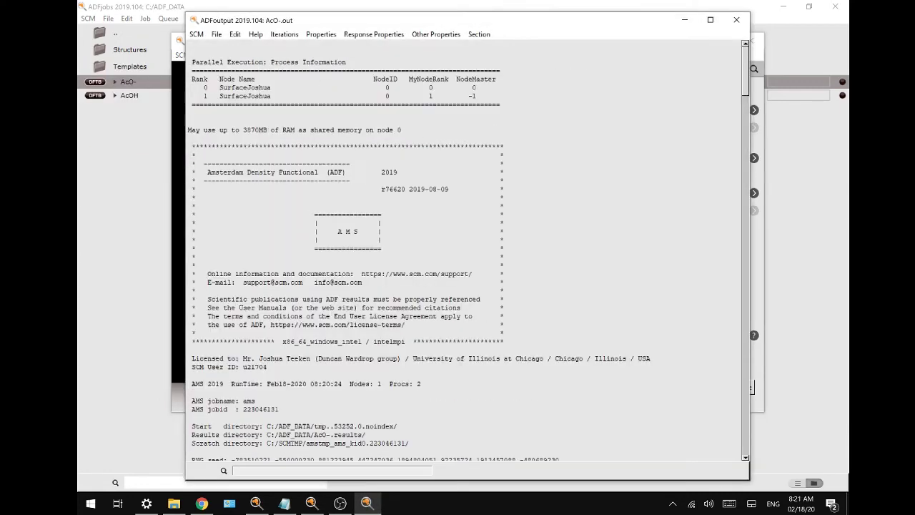
scroll(468, 250, down, 20)
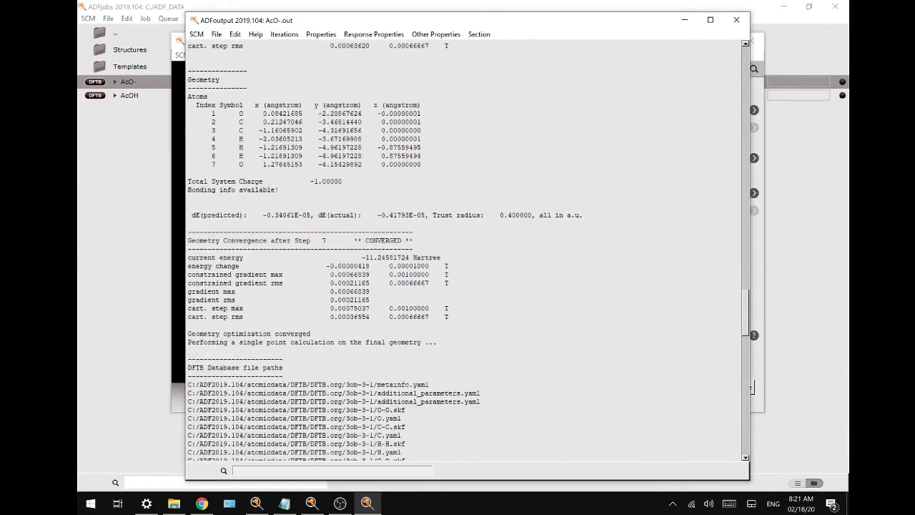
scroll(468, 250, down, 15)
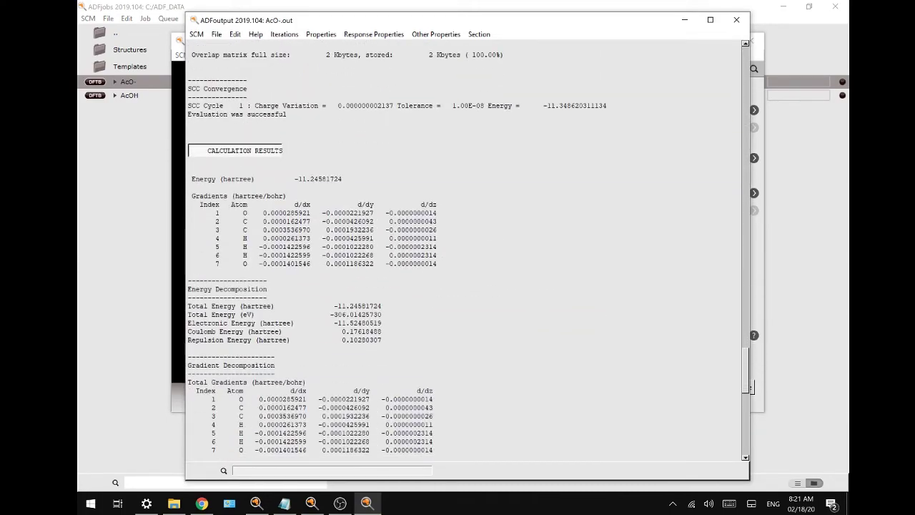
drag(295, 179, 326, 179)
key(ctrl+c)
click(284, 503)
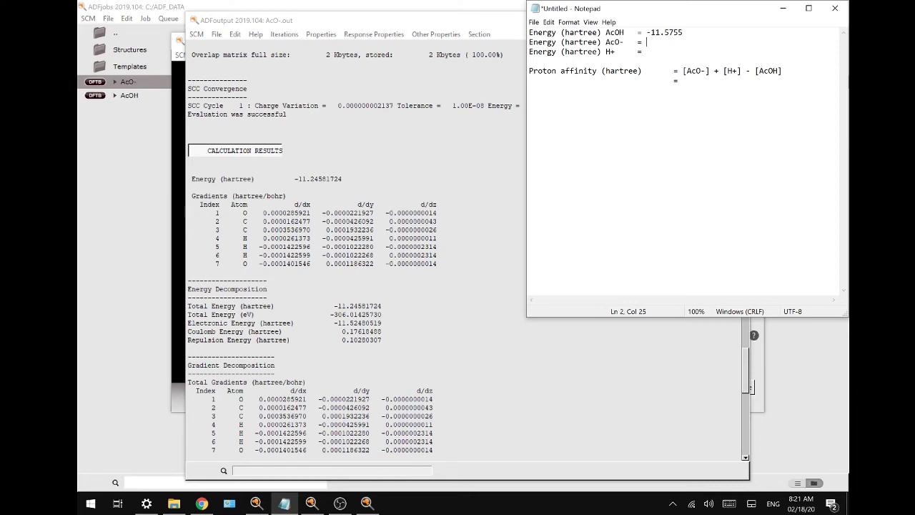
Paste the AcO- energy -11.2458 after 'AcO- =' and return to the acetate input.
key(ctrl+v)
click(181, 252)
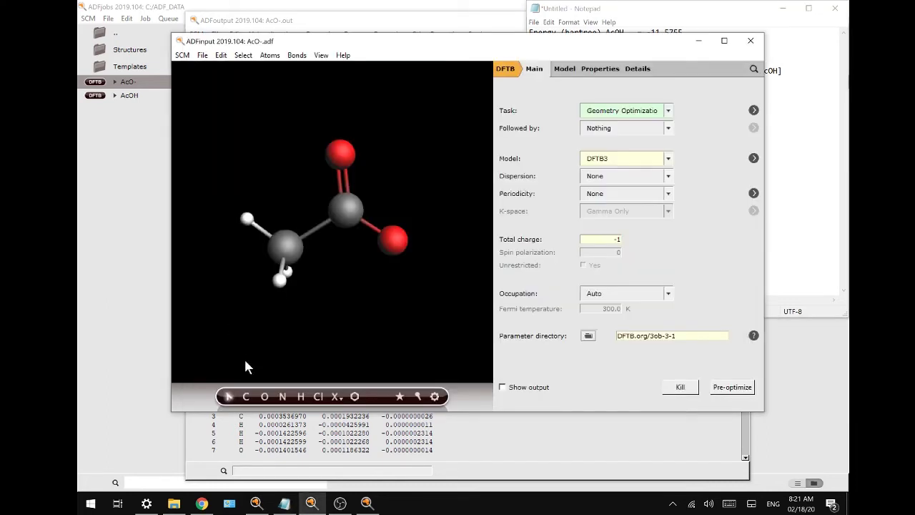
Delete every acetate atom except a single hydrogen.
click(287, 266)
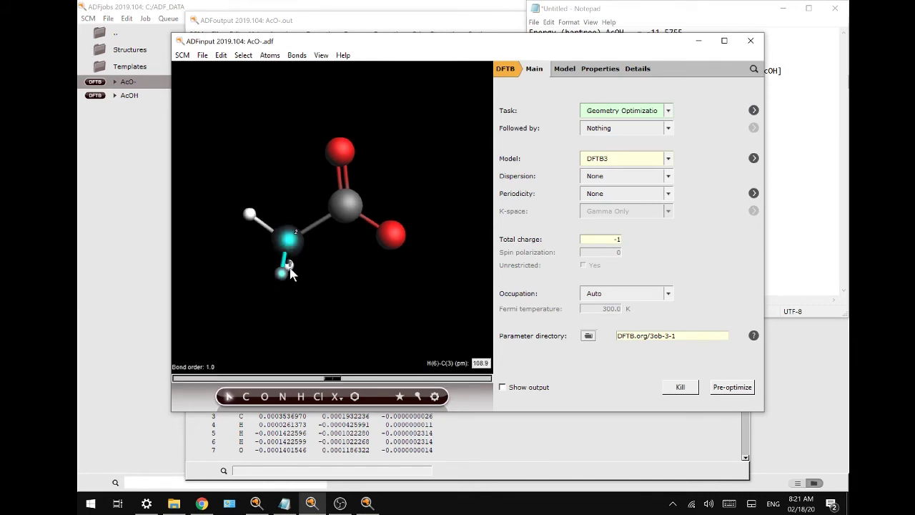
shift+click(290, 271)
shift+click(348, 204)
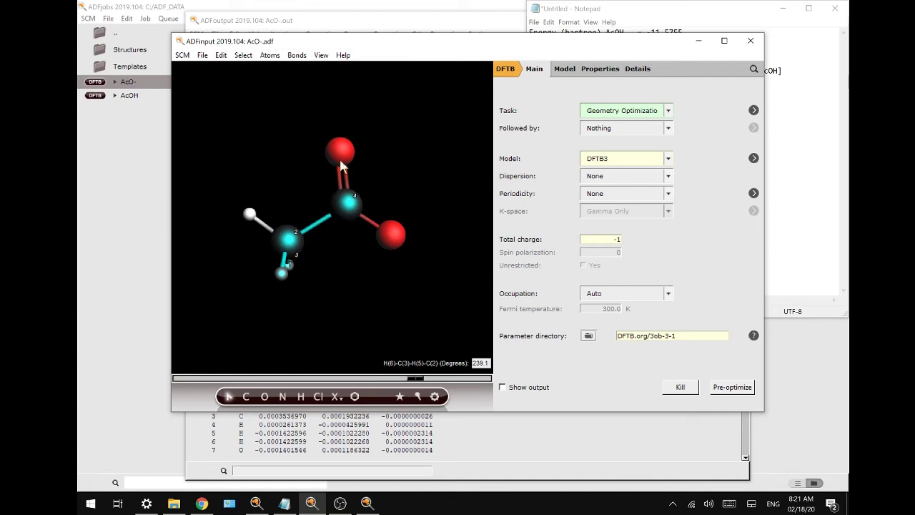
shift+click(397, 246)
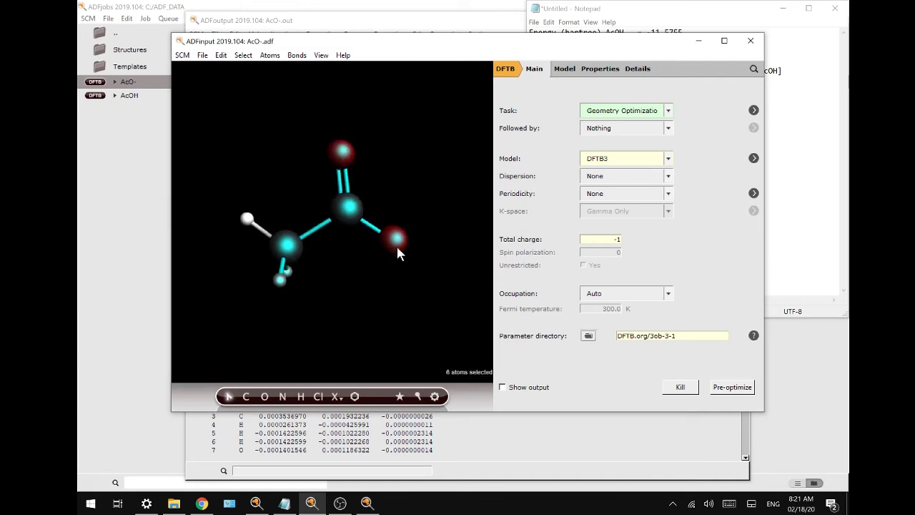
key(Delete)
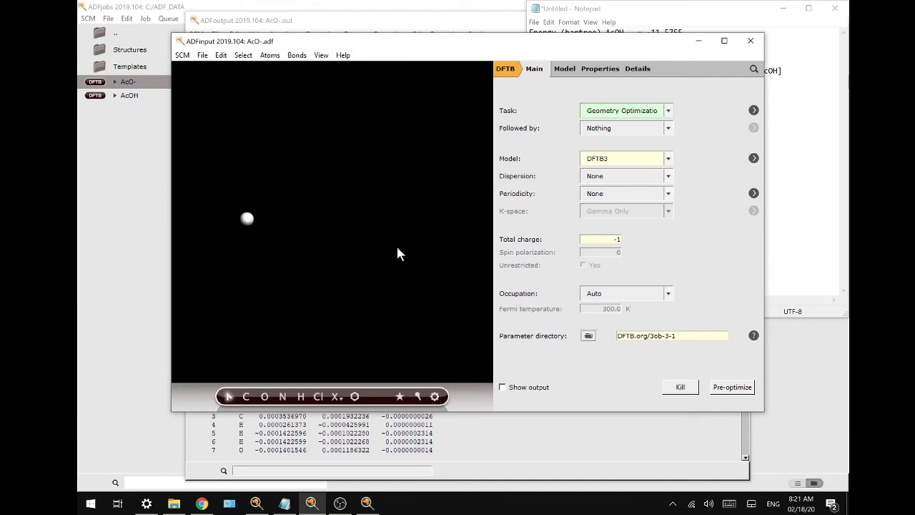
Set the task to Single Point with a total charge of 1.
click(617, 113)
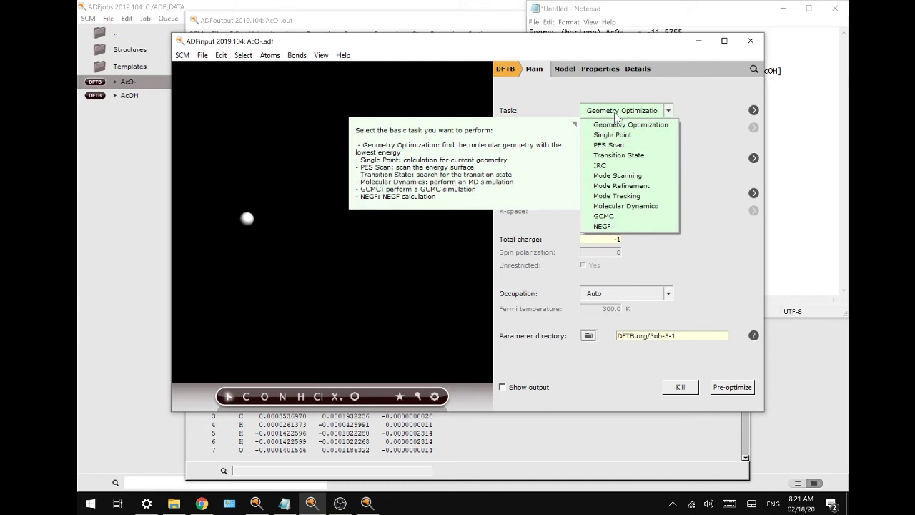
click(612, 136)
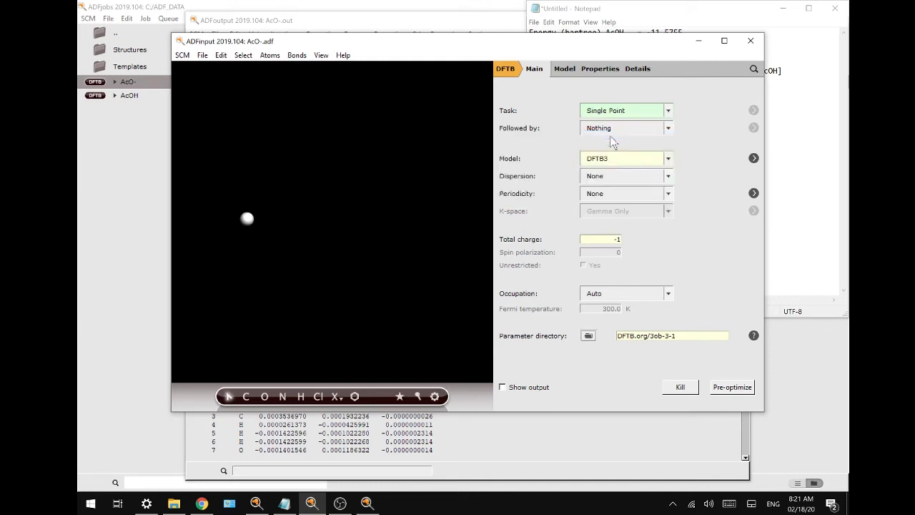
double_click(614, 239)
text(1)
Save the input under the new name 'H+'.
click(203, 55)
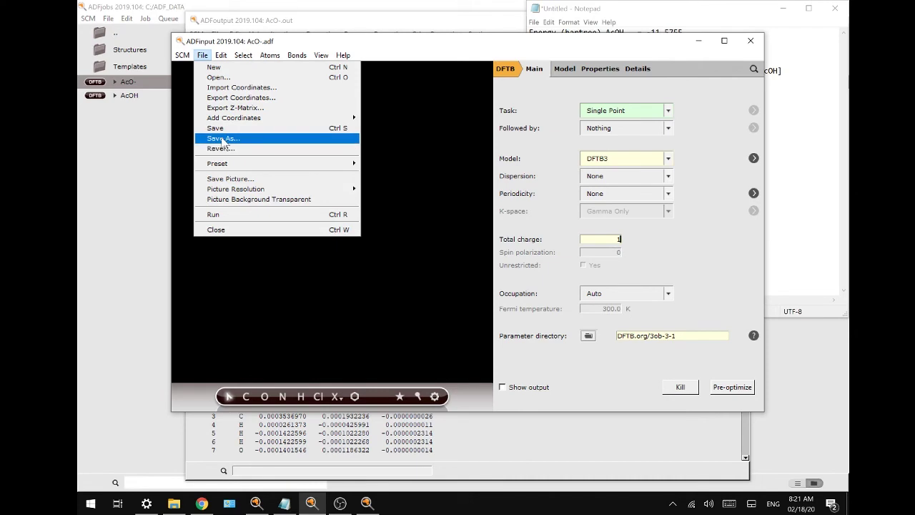
click(223, 138)
text(H+)
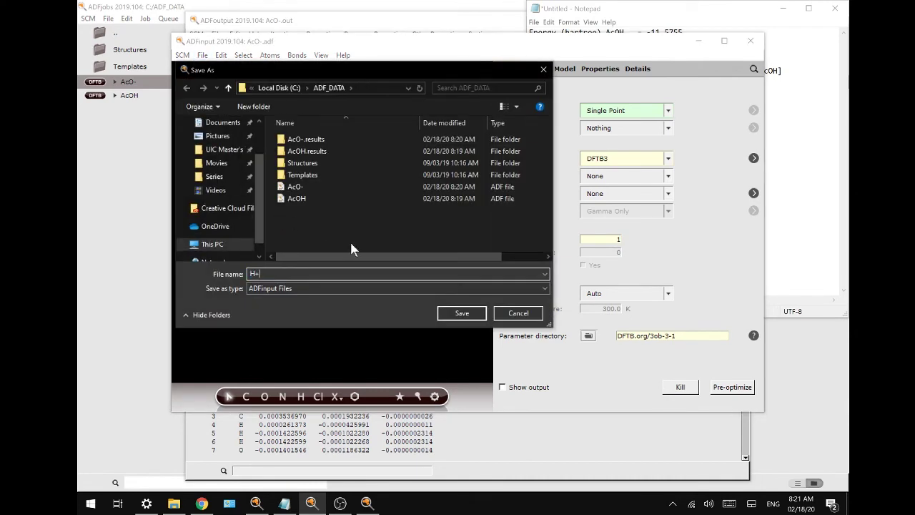
key(Return)
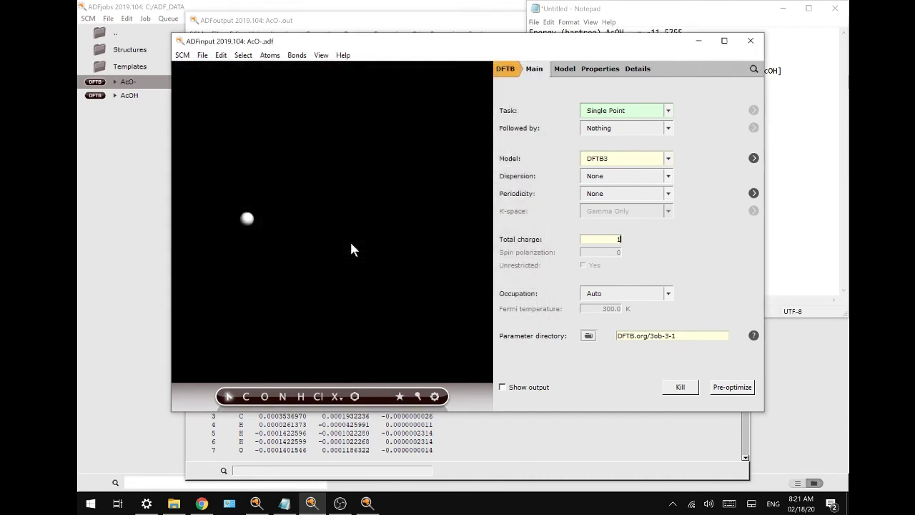
Run the H+ job and select its 0.2407 hartree energy in the output log.
click(201, 57)
click(229, 216)
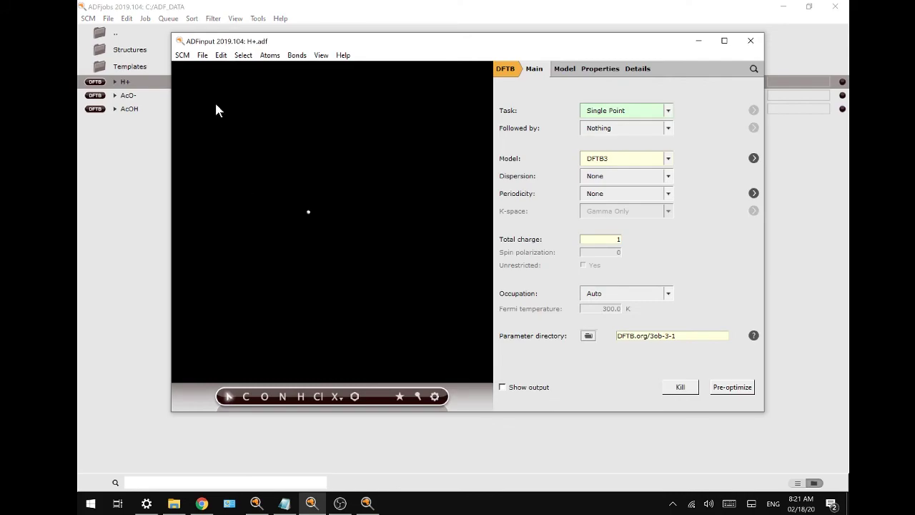
click(182, 55)
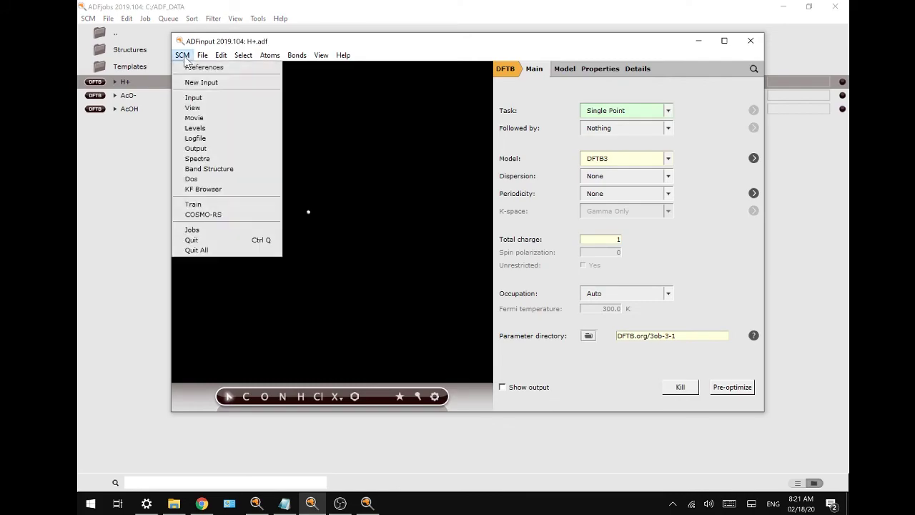
click(200, 148)
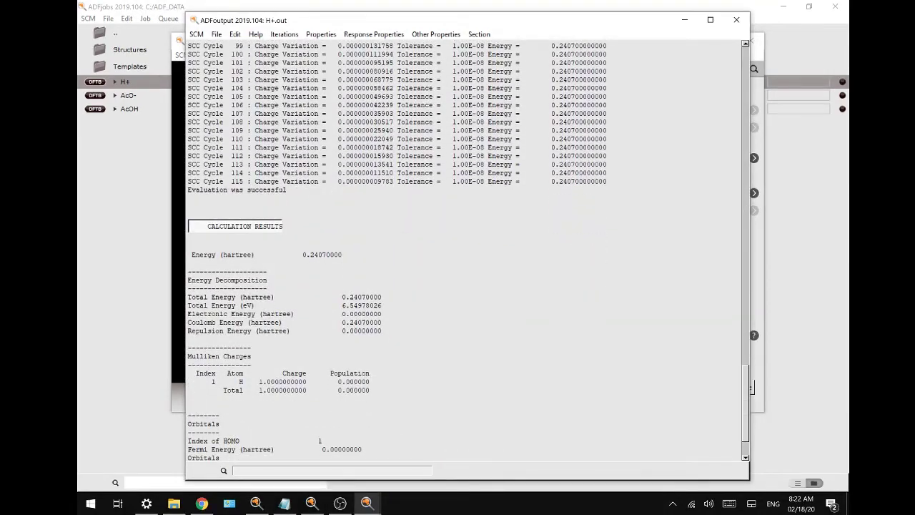
drag(303, 254, 327, 254)
key(ctrl+c)
click(285, 503)
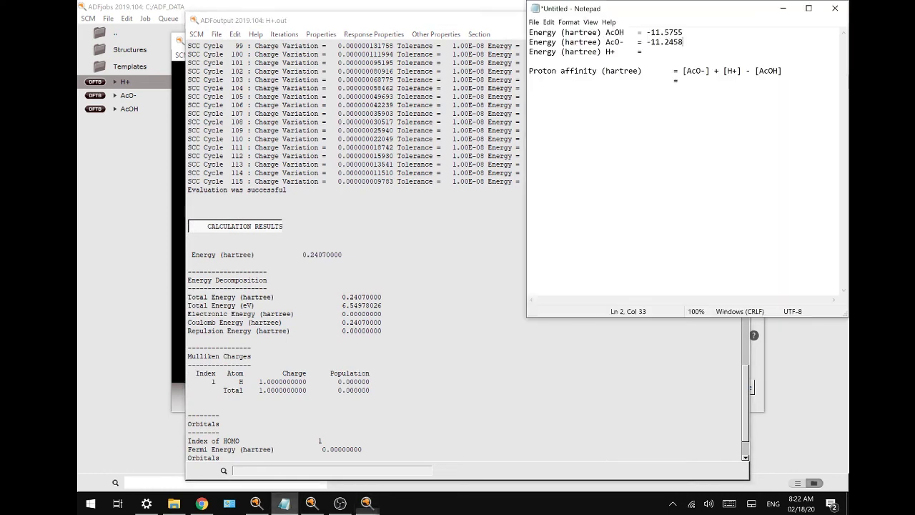
Paste 0.2407 after 'H+ =' and enter 0.5704 as the proton affinity result.
click(642, 52)
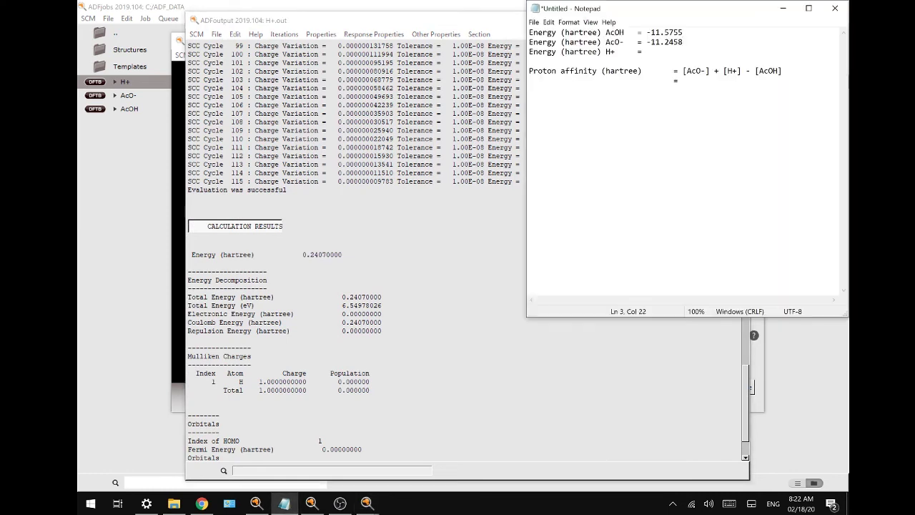
key(ctrl+v)
key(ctrl+End)
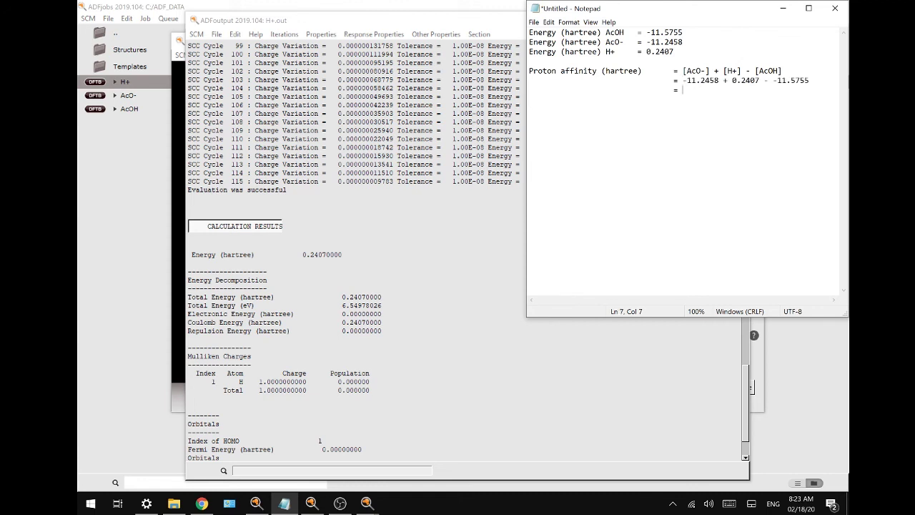
text(0.5704)
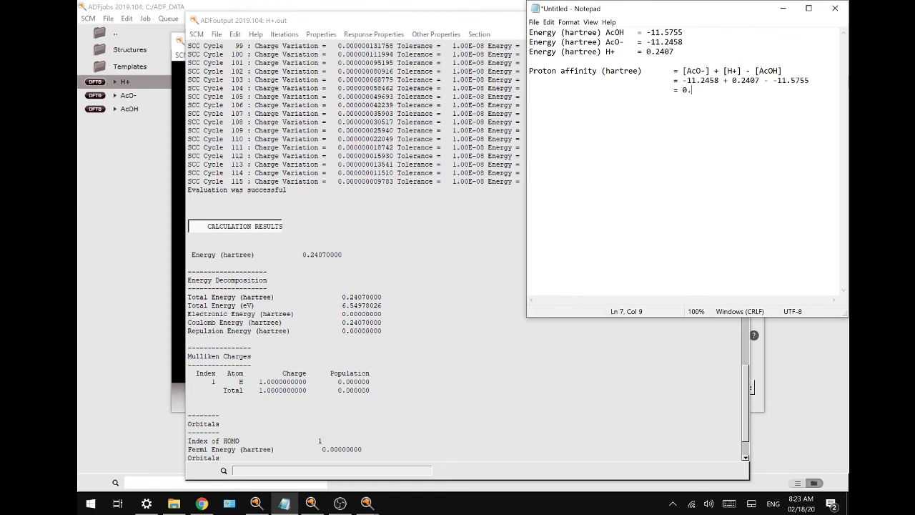